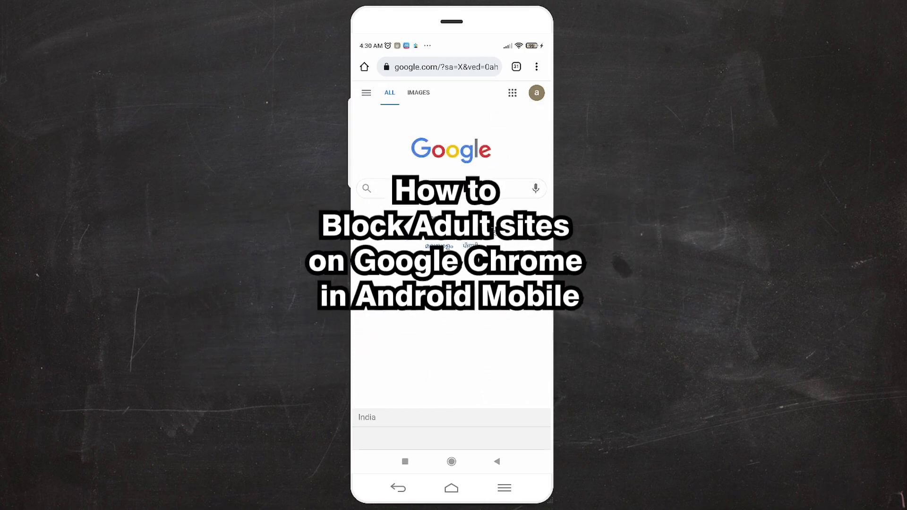
Step: Search Google for 'xxx' to see the unfiltered explicit results
{"action": "left_click", "coordinate": [437, 71]}
{"action": "type", "text": "xxx"}
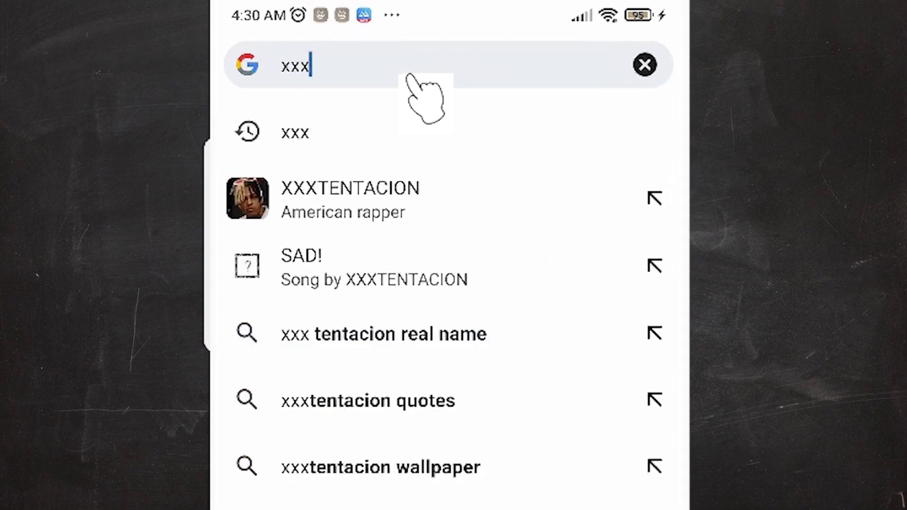
{"action": "key", "text": "Return"}
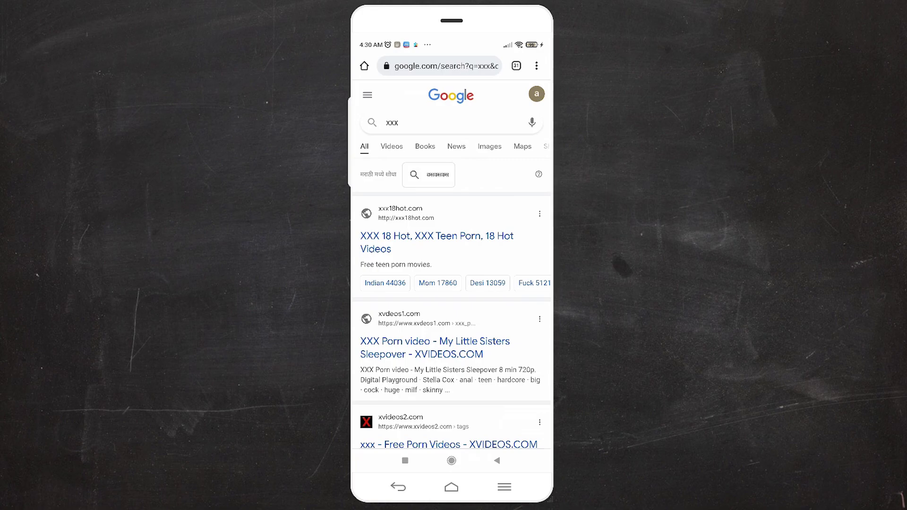
Step: Go back to the Google homepage and open Search Settings from the side menu
{"action": "left_click", "coordinate": [453, 101]}
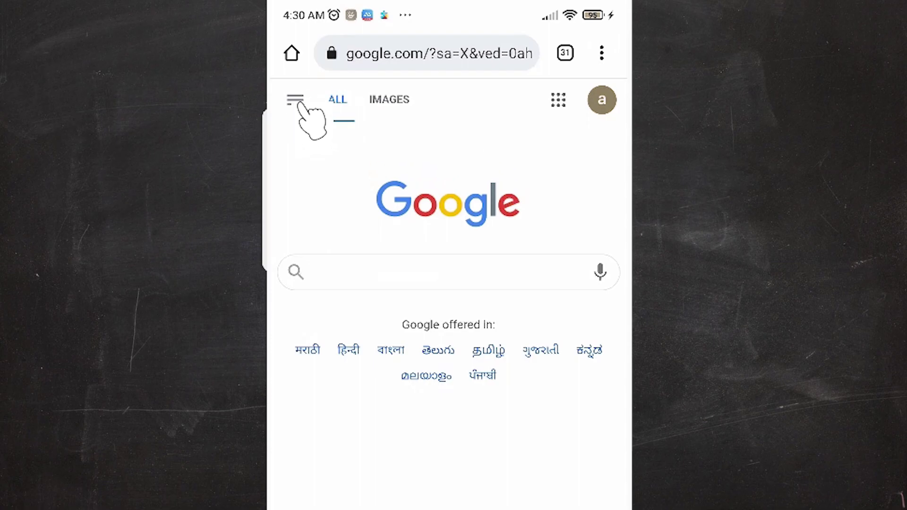
{"action": "left_click", "coordinate": [295, 100]}
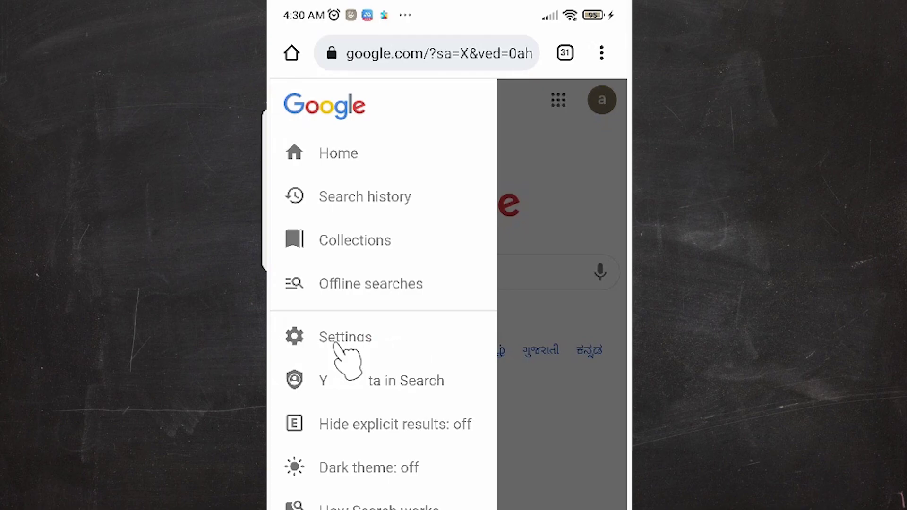
{"action": "left_click", "coordinate": [390, 343]}
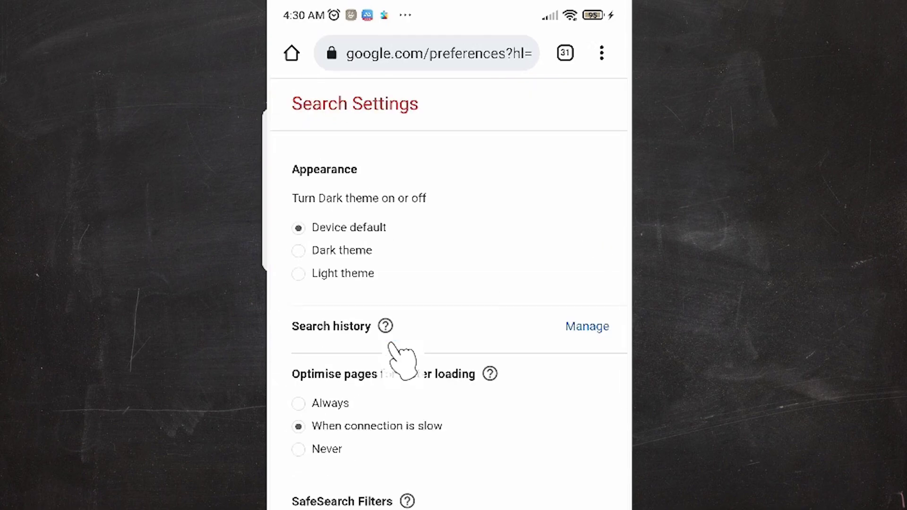
{"action": "scroll", "coordinate": [486, 314], "scroll_direction": "down", "scroll_amount": 10}
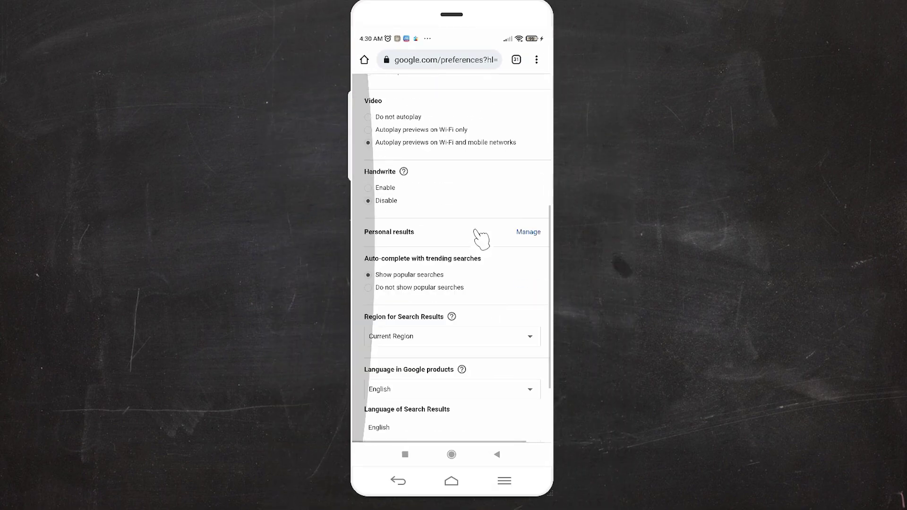
{"action": "scroll", "coordinate": [481, 240], "scroll_direction": "down", "scroll_amount": 3}
{"action": "scroll", "coordinate": [470, 314], "scroll_direction": "up", "scroll_amount": 5}
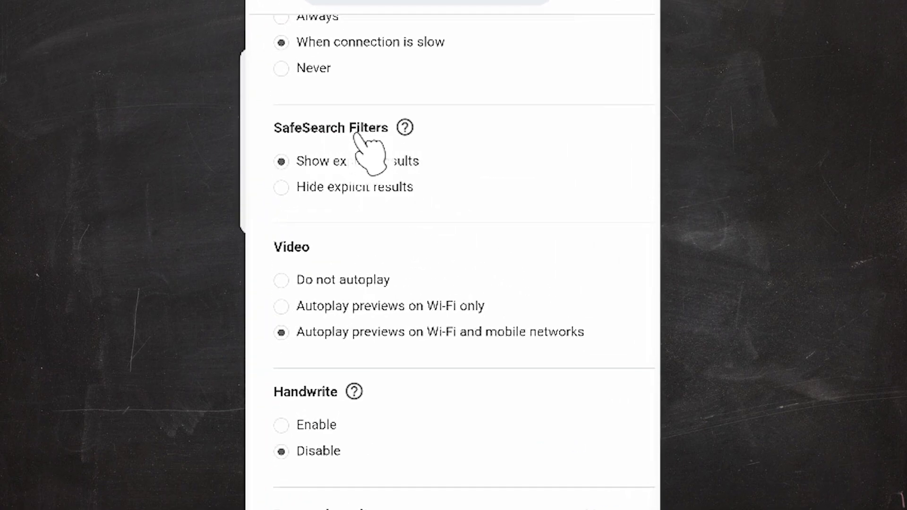
{"action": "left_click_drag", "start_coordinate": [442, 158], "coordinate": [460, 277]}
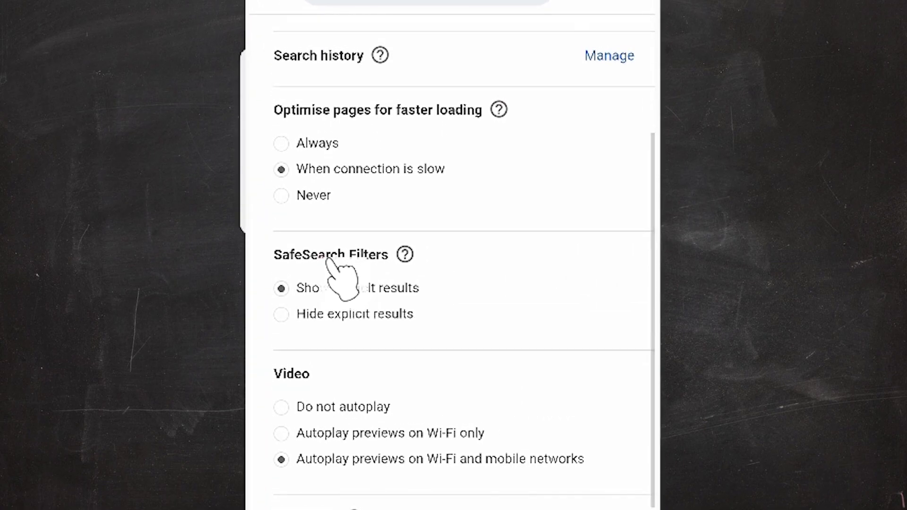
Step: Choose Hide explicit results under SafeSearch and Do not autoplay for video previews
{"action": "left_click_drag", "start_coordinate": [399, 251], "coordinate": [402, 136]}
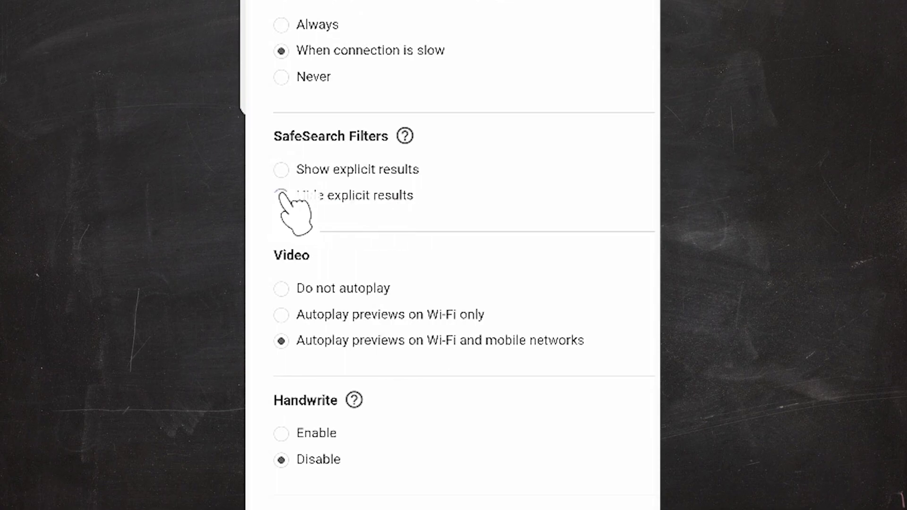
{"action": "left_click", "coordinate": [281, 195]}
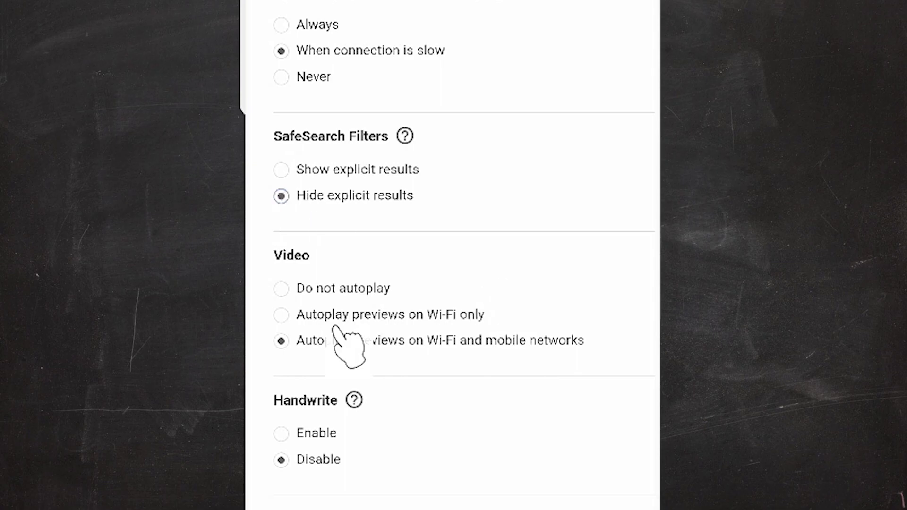
{"action": "left_click", "coordinate": [282, 288]}
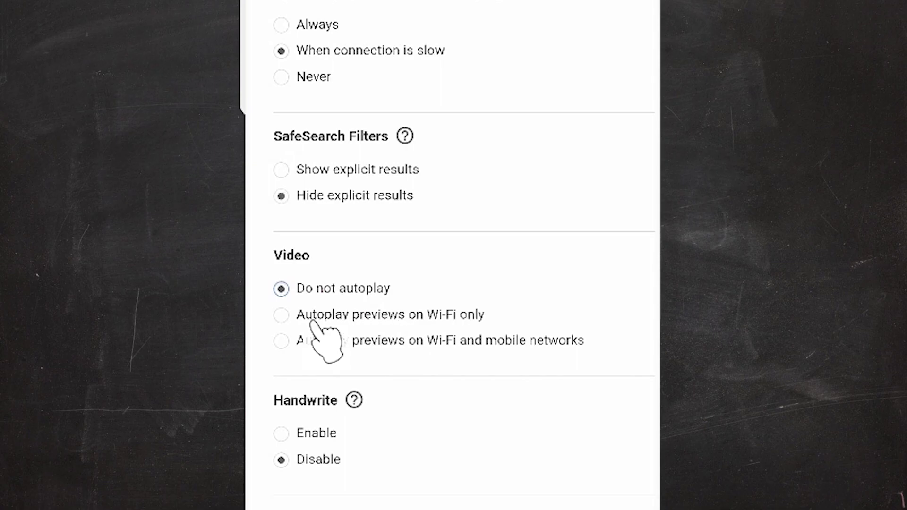
{"action": "scroll", "coordinate": [496, 459], "scroll_direction": "down", "scroll_amount": 2}
{"action": "scroll", "coordinate": [435, 61], "scroll_direction": "down", "scroll_amount": 5}
{"action": "scroll", "coordinate": [425, 152], "scroll_direction": "down", "scroll_amount": 1}
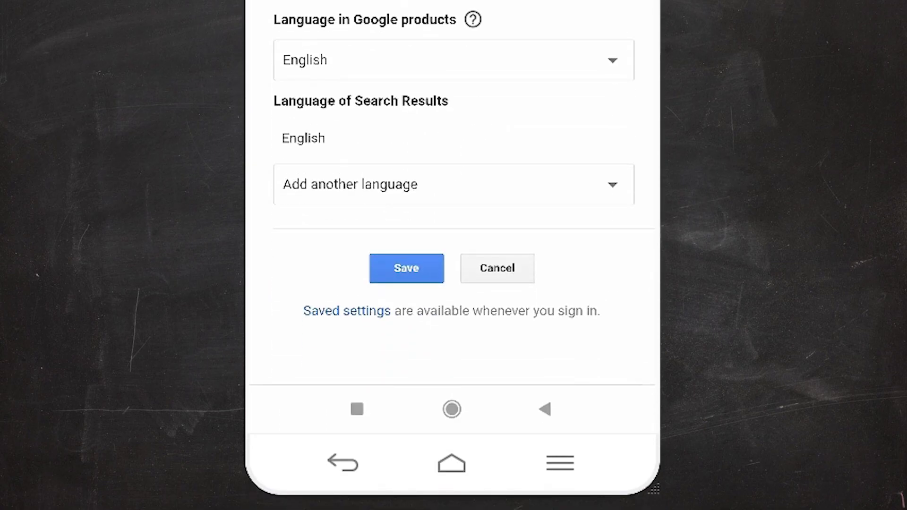
Step: Save the preferences, dismiss the confirmation, and re-run the 'xxx' search to check filtering
{"action": "left_click", "coordinate": [407, 270]}
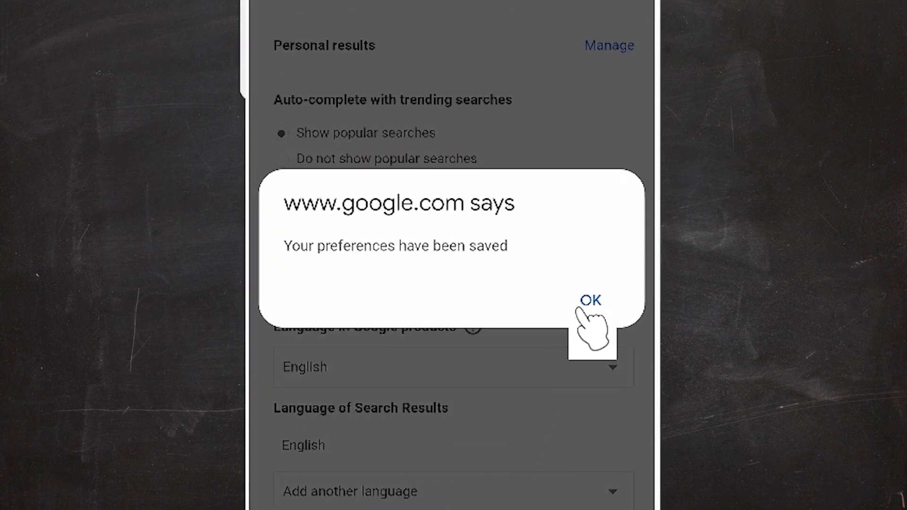
{"action": "left_click", "coordinate": [590, 300]}
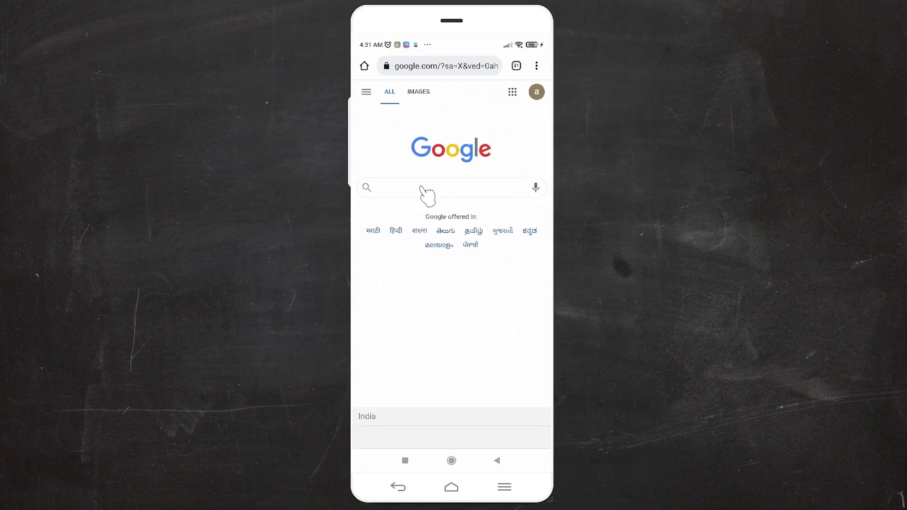
{"action": "left_click", "coordinate": [426, 188]}
{"action": "type", "text": "xxx"}
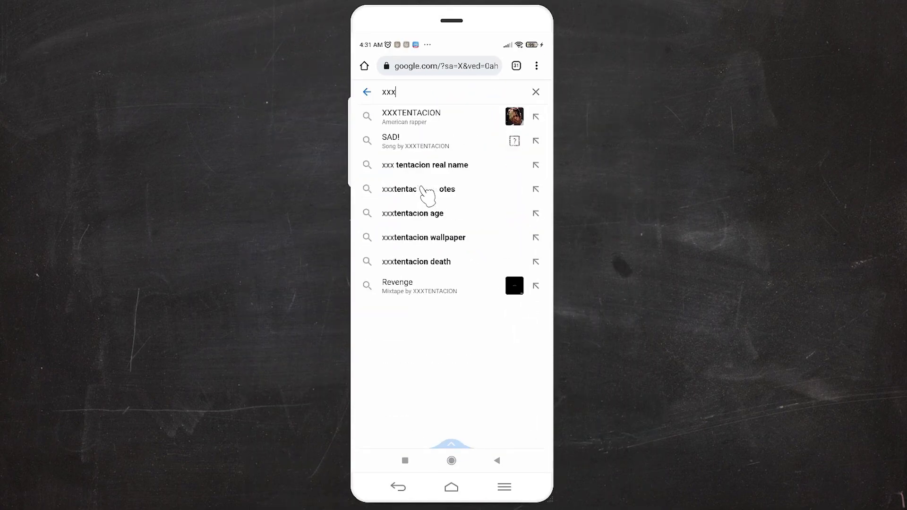
{"action": "key", "text": "Return"}
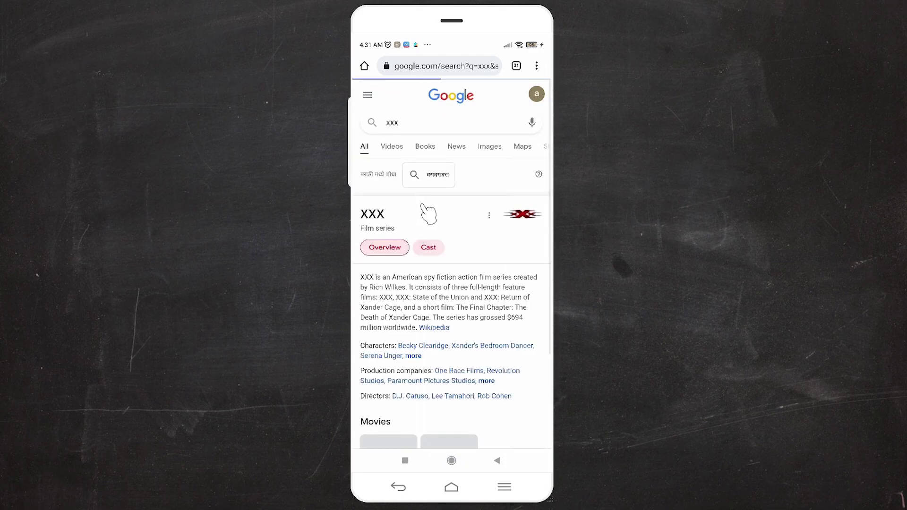
{"action": "left_click_drag", "start_coordinate": [429, 297], "coordinate": [474, 133]}
{"action": "left_click_drag", "start_coordinate": [478, 310], "coordinate": [478, 126]}
{"action": "mouse_move", "coordinate": [457, 364]}
{"action": "left_mouse_down"}
{"action": "mouse_move", "coordinate": [459, 175]}
{"action": "mouse_move", "coordinate": [536, 304]}
{"action": "left_mouse_up"}
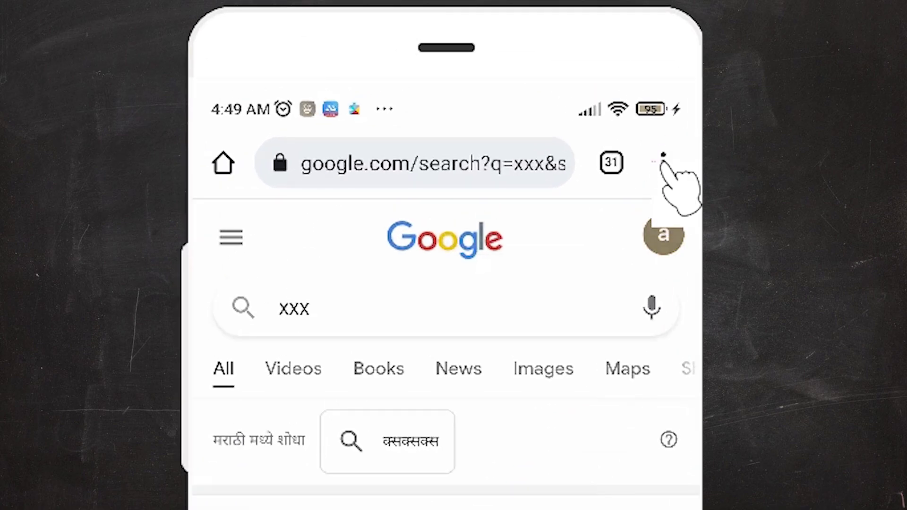
Step: Open a new Incognito tab and load google.co.in
{"action": "left_click", "coordinate": [662, 163]}
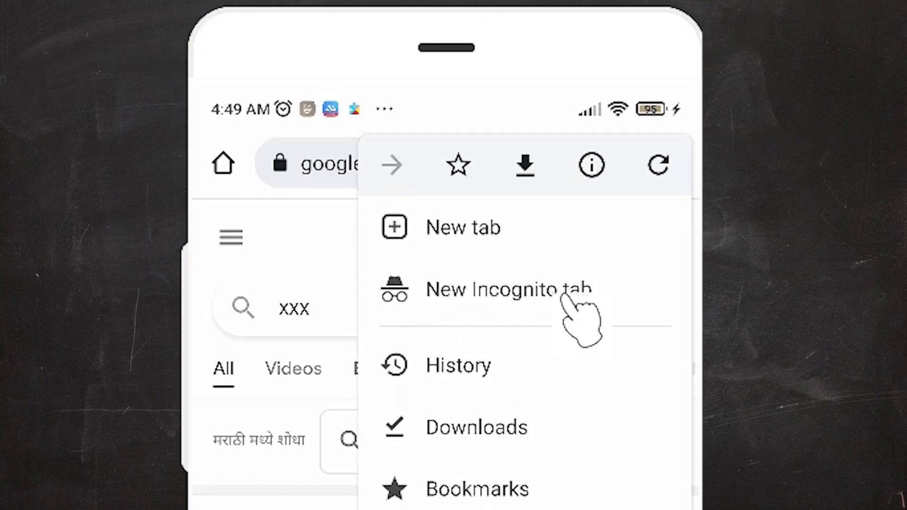
{"action": "left_click", "coordinate": [586, 297]}
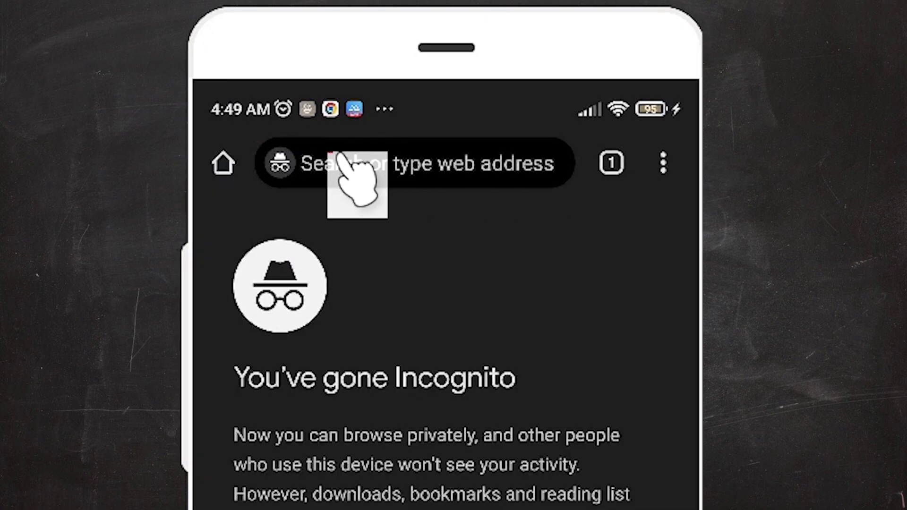
{"action": "left_click", "coordinate": [429, 162]}
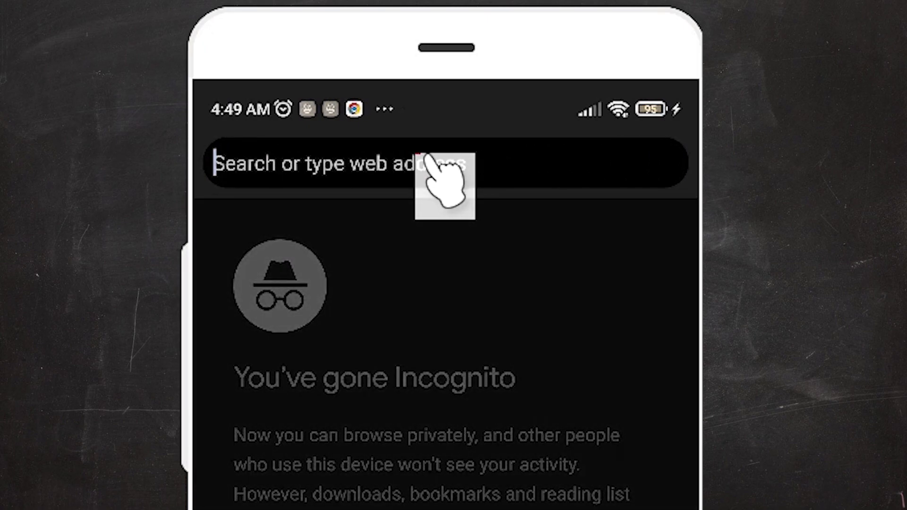
{"action": "type", "text": "goo"}
{"action": "key", "text": "Return"}
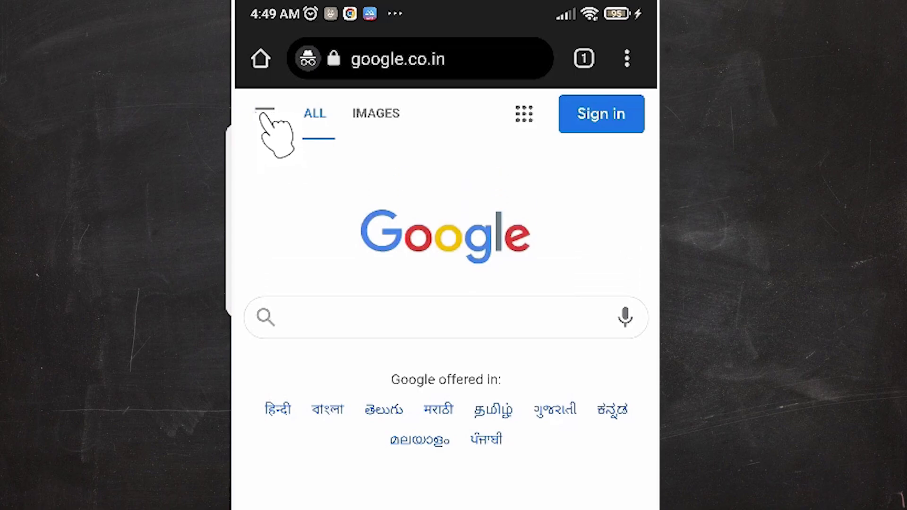
Step: In Incognito Search Settings, choose Hide explicit results and Do not autoplay, then save
{"action": "left_click", "coordinate": [264, 113]}
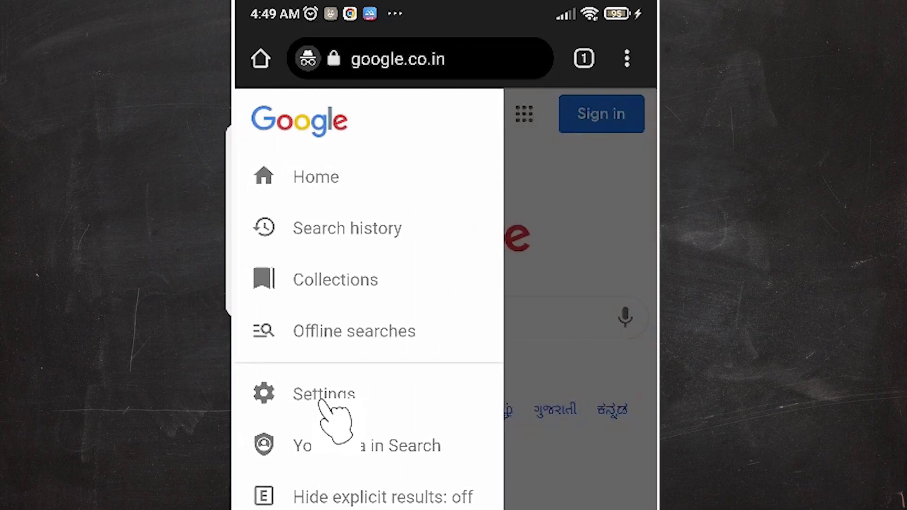
{"action": "left_click", "coordinate": [349, 396]}
{"action": "scroll", "coordinate": [370, 300], "scroll_direction": "down", "scroll_amount": 3}
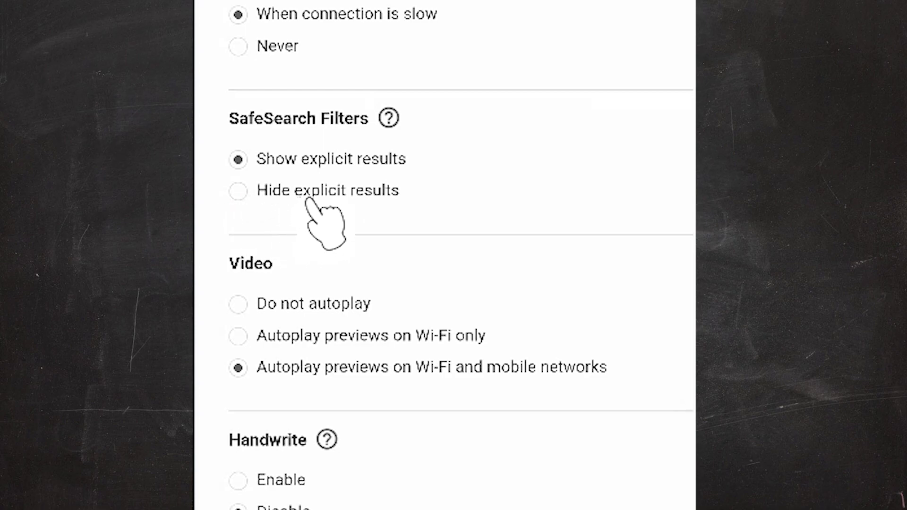
{"action": "left_click", "coordinate": [238, 190]}
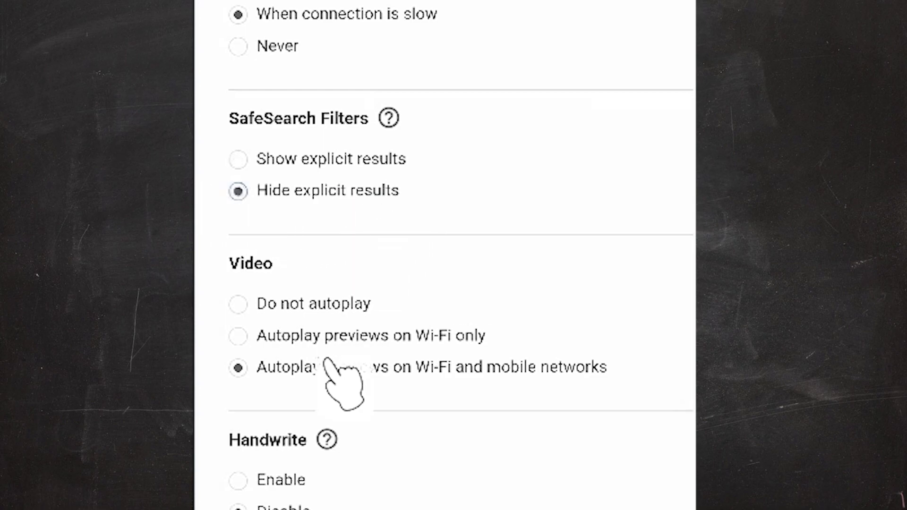
{"action": "scroll", "coordinate": [330, 318], "scroll_direction": "down", "scroll_amount": 1}
{"action": "scroll", "coordinate": [330, 205], "scroll_direction": "down", "scroll_amount": 2}
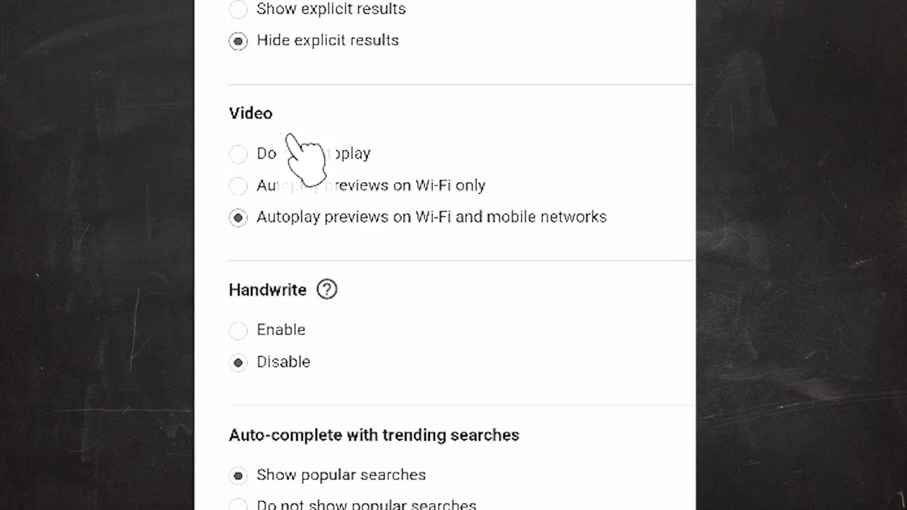
{"action": "left_click", "coordinate": [253, 153]}
{"action": "scroll", "coordinate": [385, 472], "scroll_direction": "down", "scroll_amount": 10}
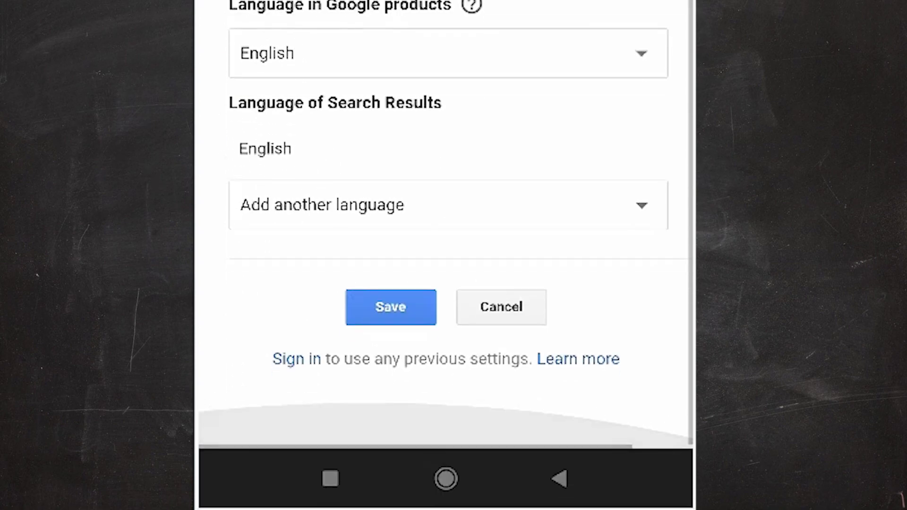
{"action": "left_click", "coordinate": [391, 312]}
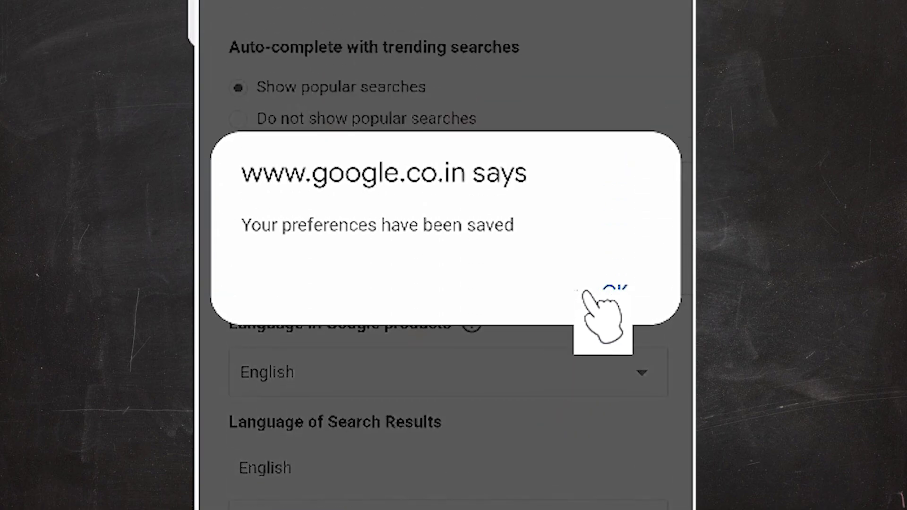
Step: Close the 'Your preferences have been saved' alert with OK
{"action": "left_click", "coordinate": [590, 290]}
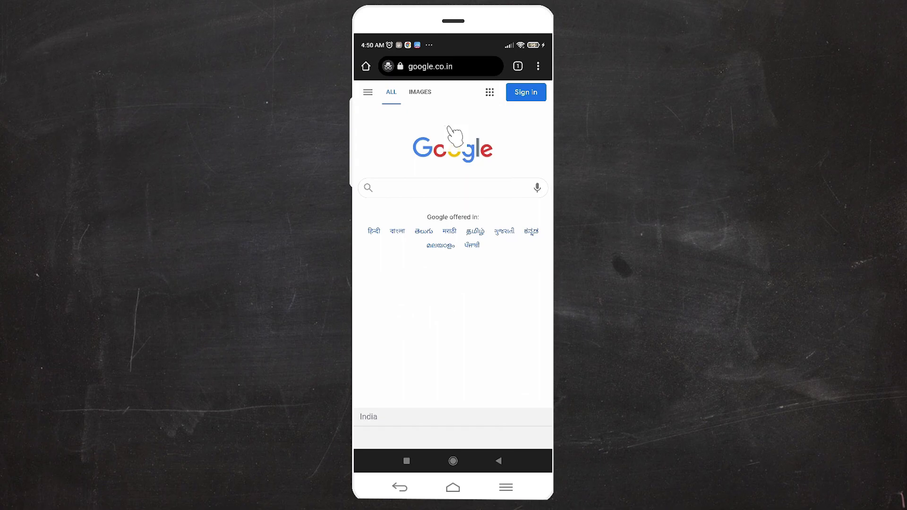